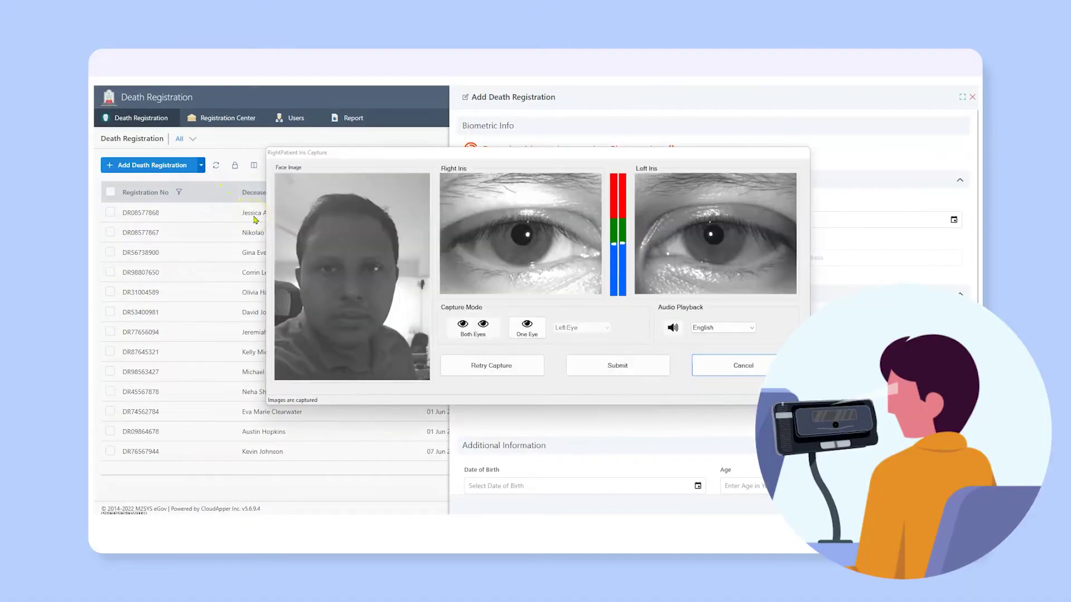
pyautogui.click(577, 375)
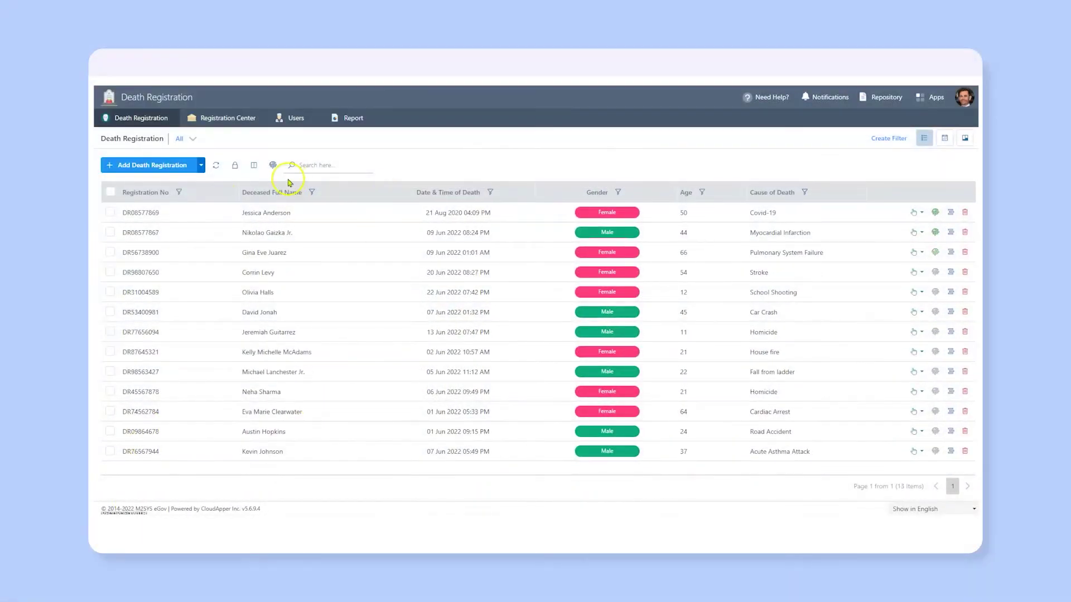
pyautogui.click(280, 168)
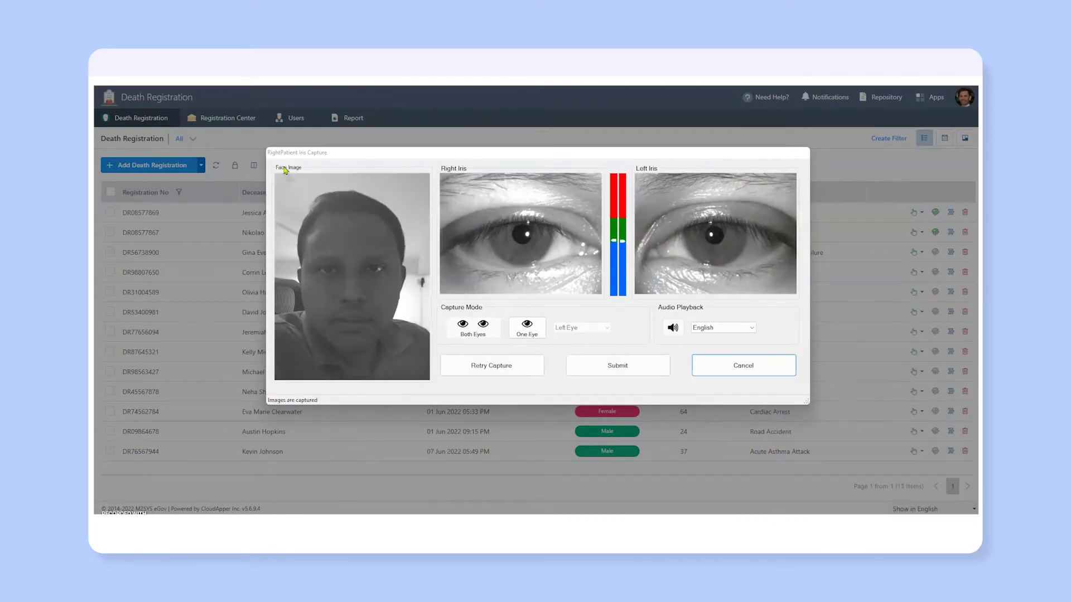
pyautogui.click(630, 367)
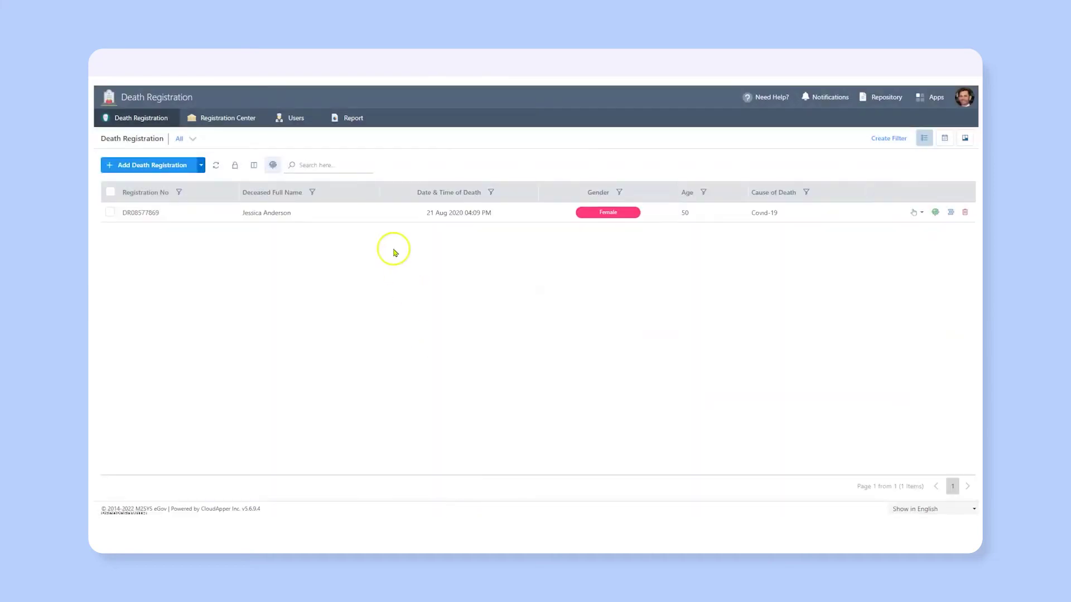
pyautogui.click(323, 213)
pyautogui.scroll(-1, 359, 282)
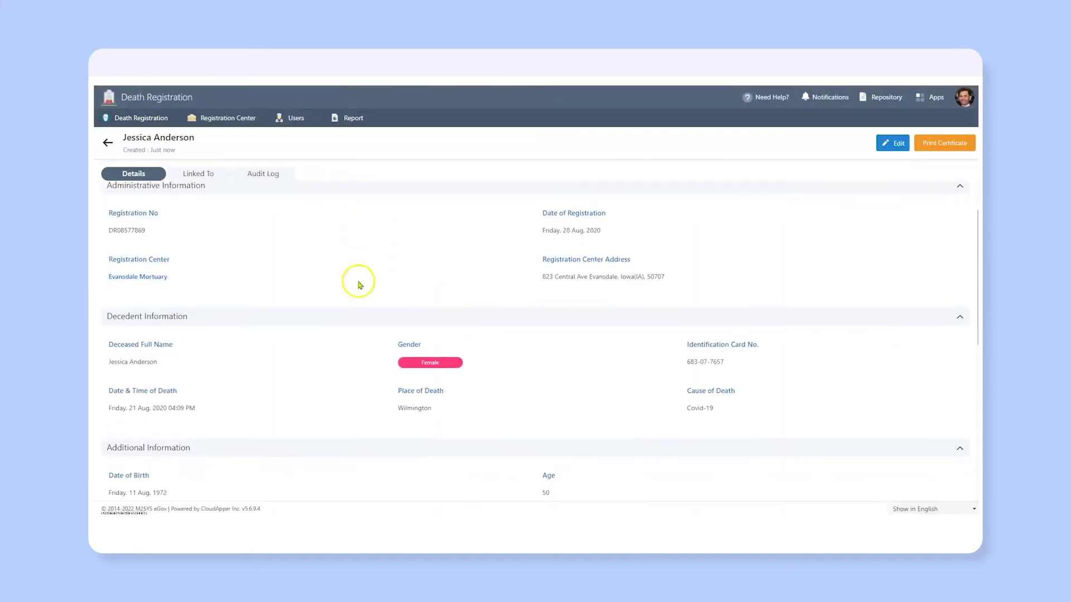
pyautogui.scroll(-2, 358, 282)
pyautogui.scroll(-1, 359, 282)
pyautogui.scroll(-2, 361, 287)
pyautogui.scroll(-1, 361, 286)
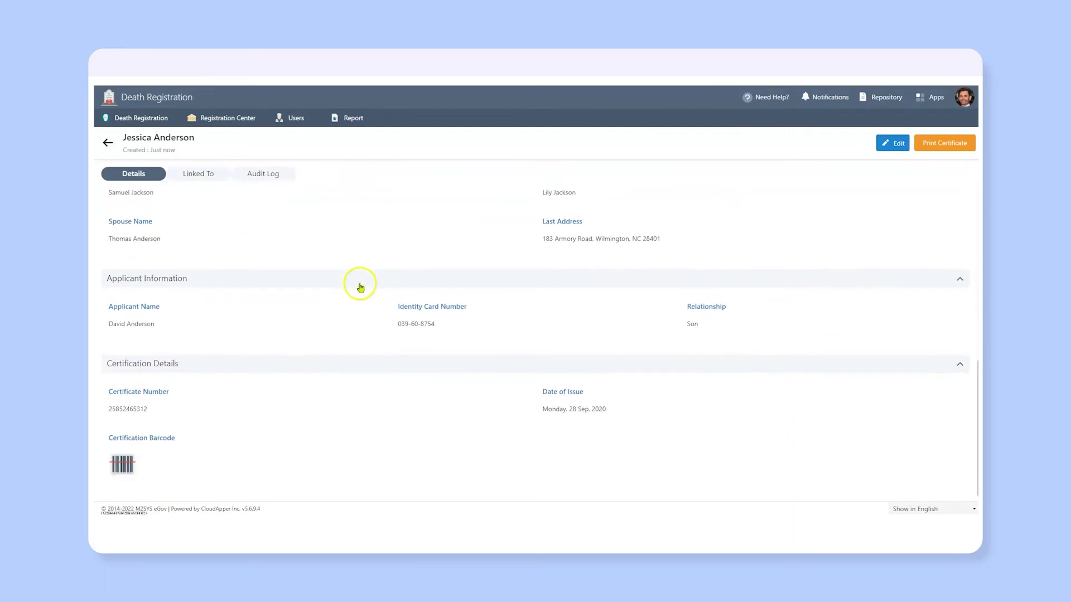